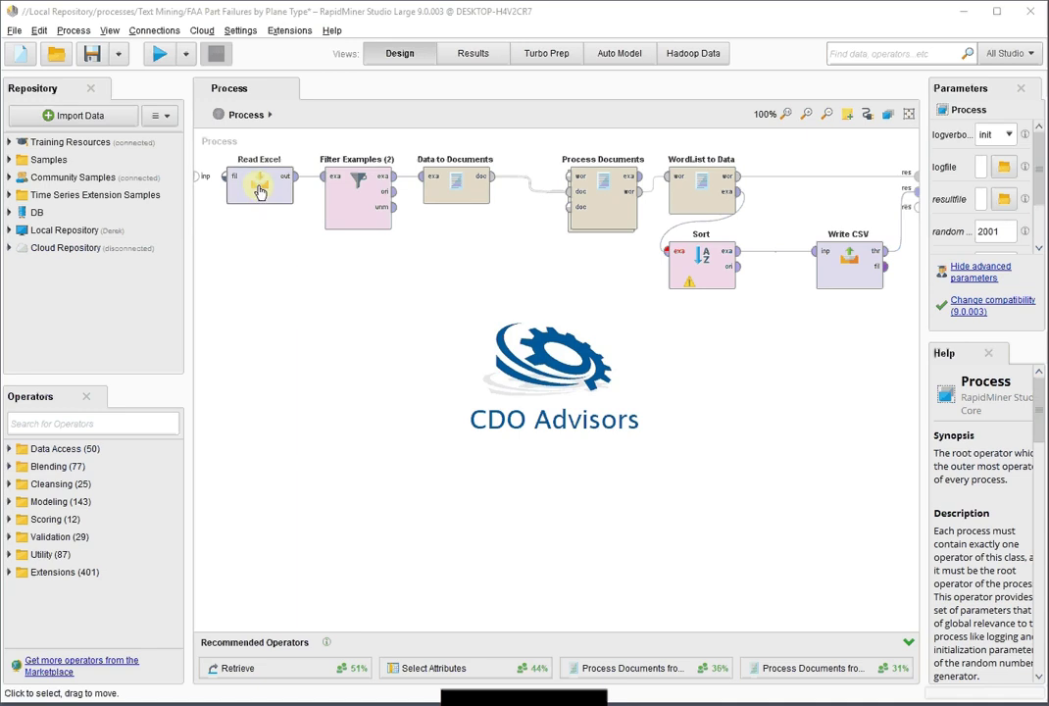
# Step: Run the process to load the 145,597 FAA incident records, then widen the Description column
pyautogui.click(260, 191)
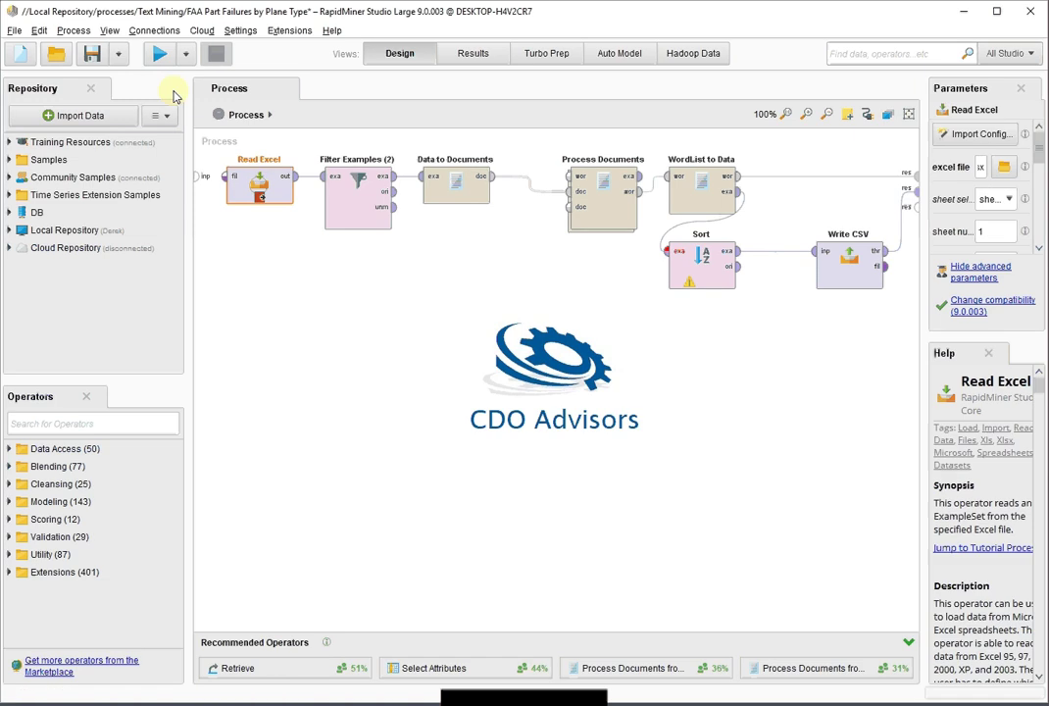
pyautogui.click(159, 54)
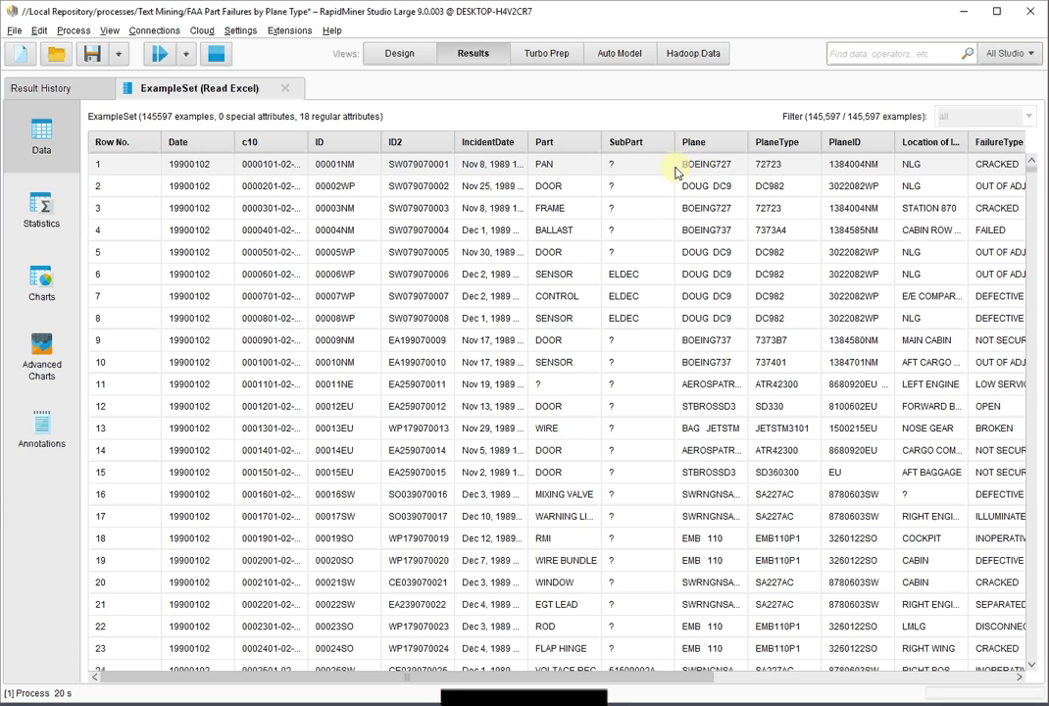
pyautogui.moveTo(666, 675); pyautogui.dragTo(970, 681)
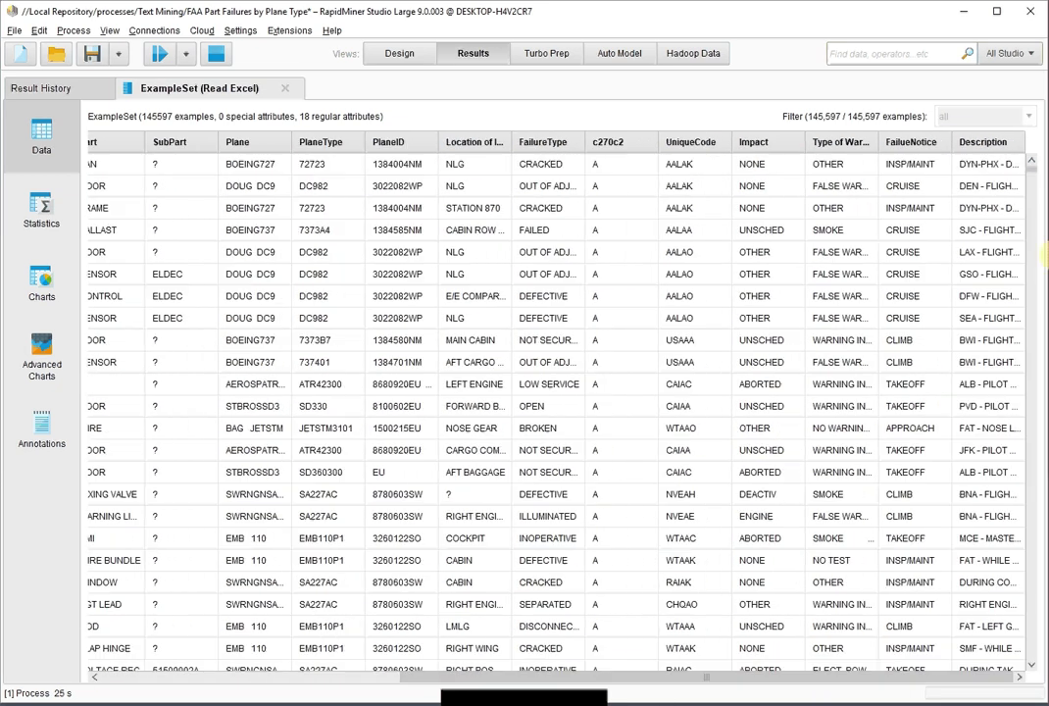
pyautogui.moveTo(1028, 145); pyautogui.dragTo(1047, 149)
pyautogui.moveTo(668, 680); pyautogui.dragTo(838, 685)
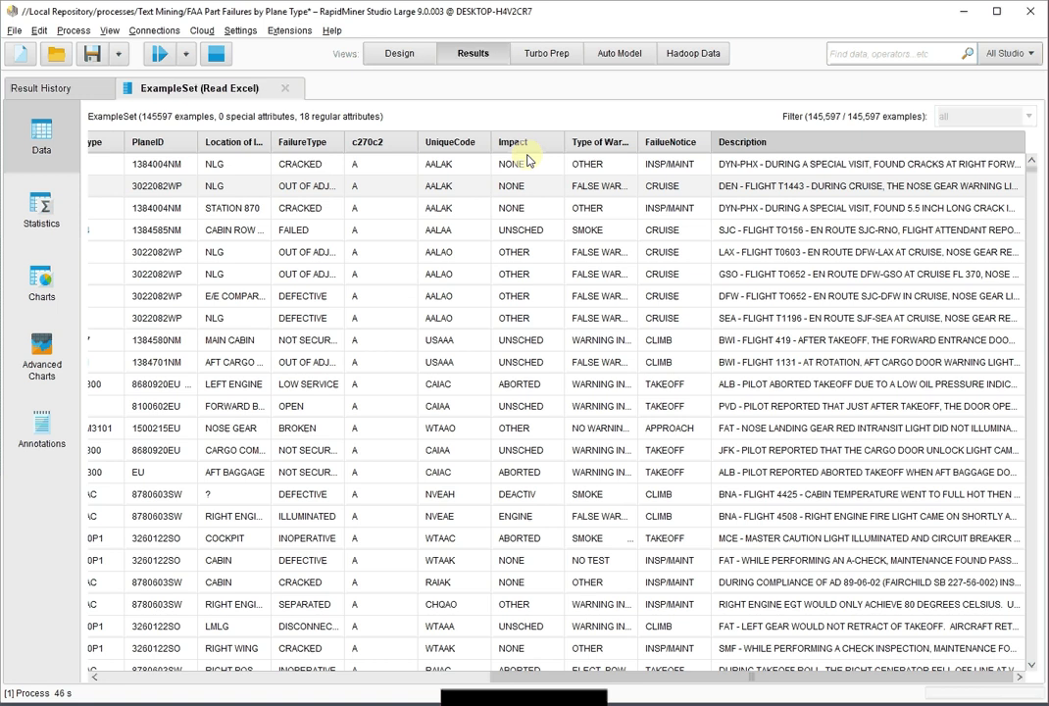
# Step: In Design, confirm Filter Examples keeps only rows with Plane BOEING737 and Part SKIN
pyautogui.click(396, 57)
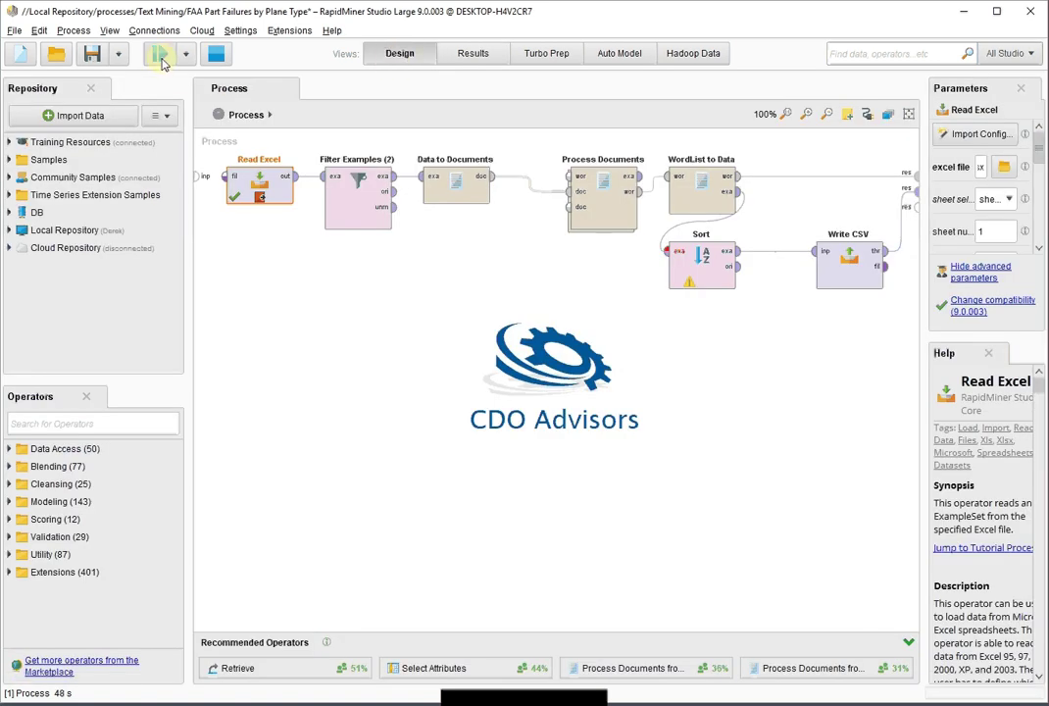
pyautogui.click(345, 215)
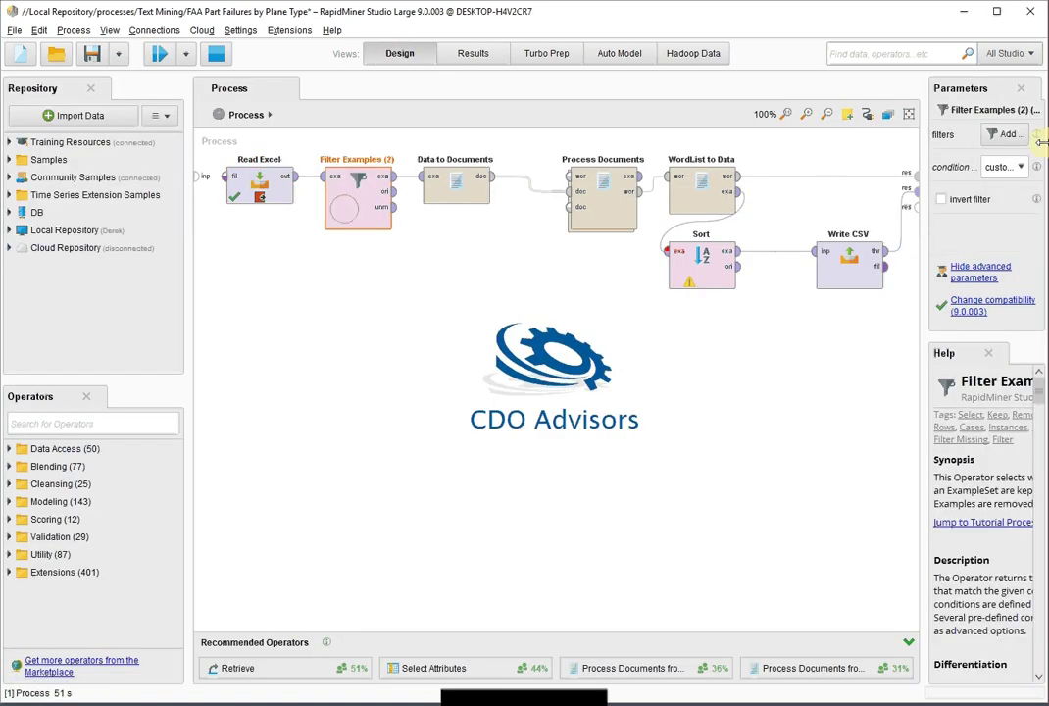
pyautogui.click(1001, 130)
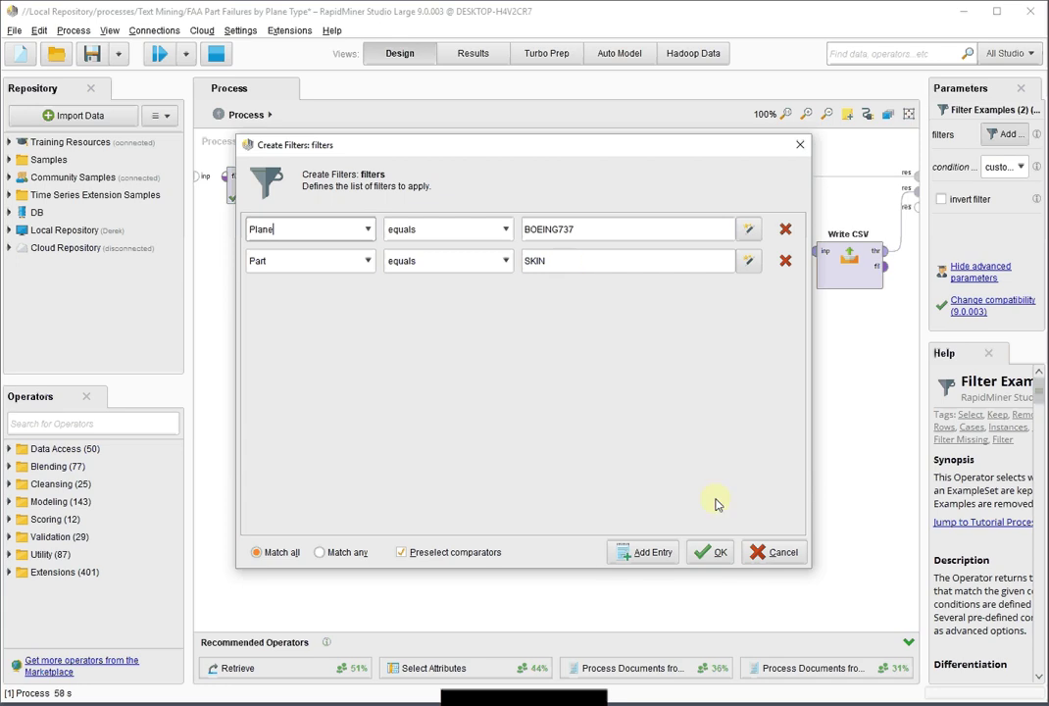
pyautogui.click(714, 553)
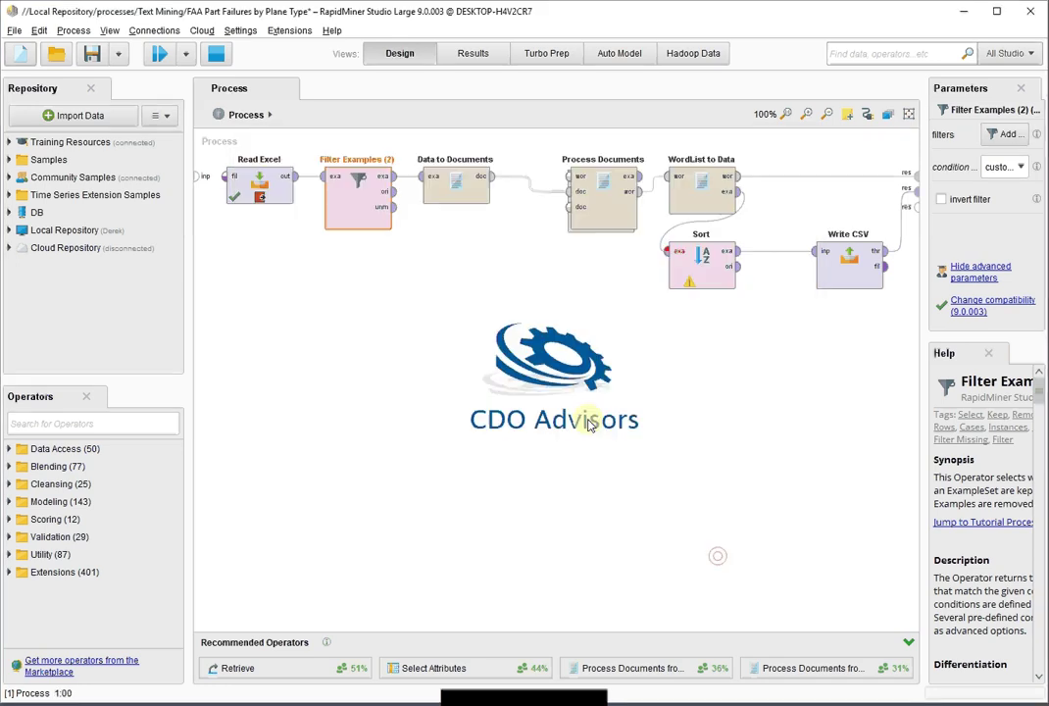
# Step: Run the filtered process for the 131-word frequency list, then minimise RapidMiner
pyautogui.click(156, 55)
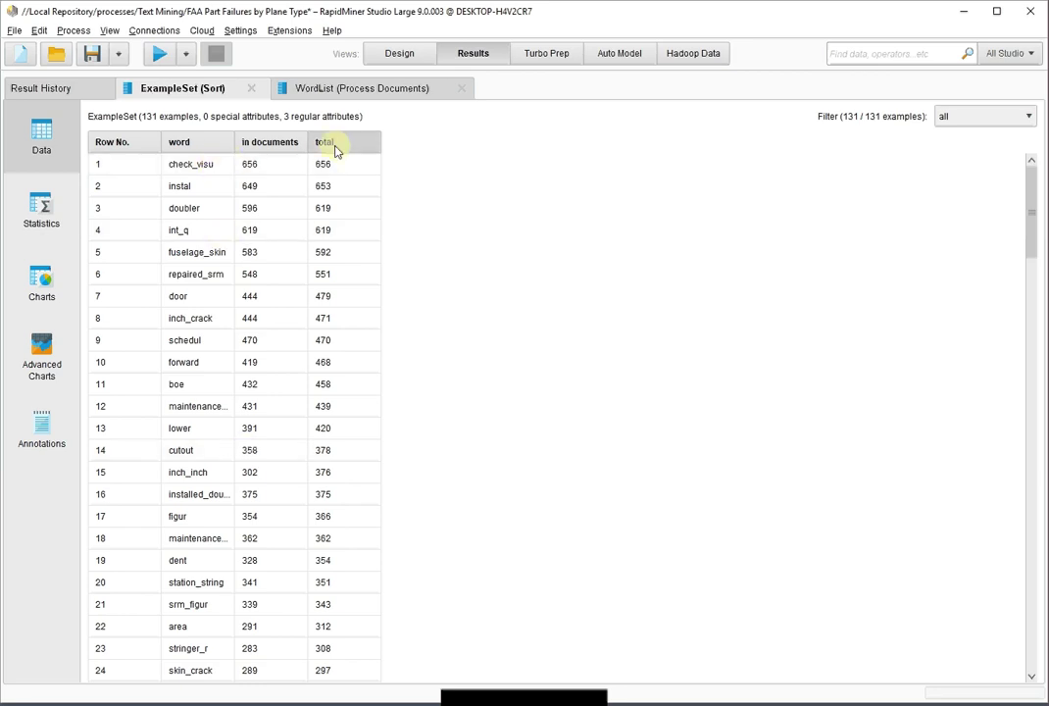
pyautogui.click(414, 58)
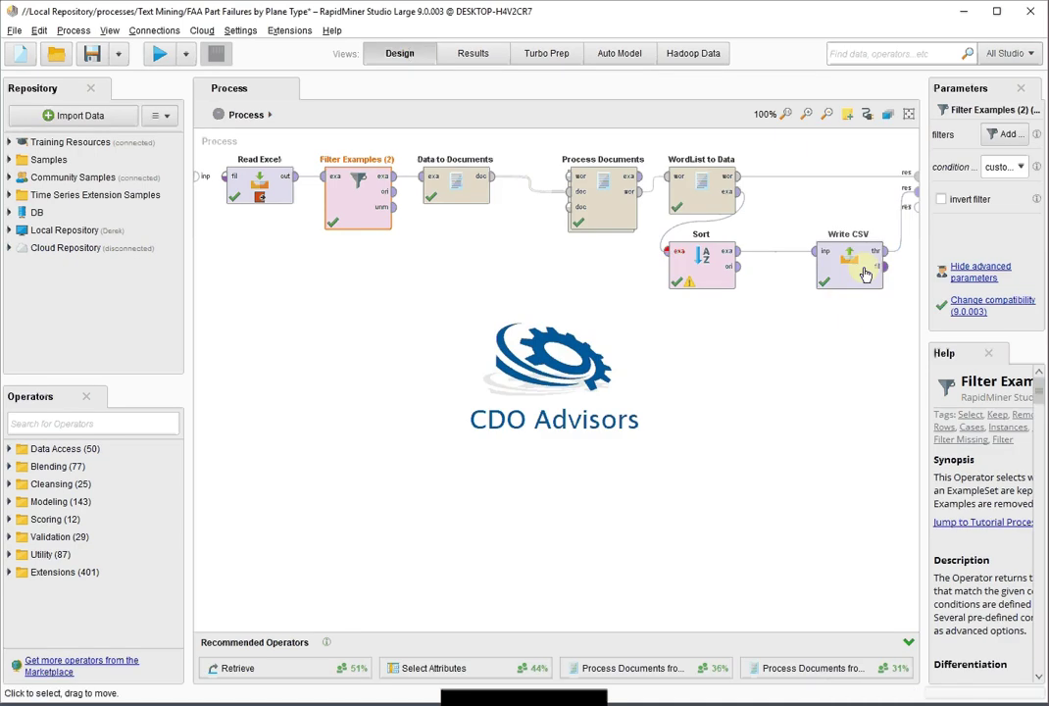
pyautogui.click(963, 10)
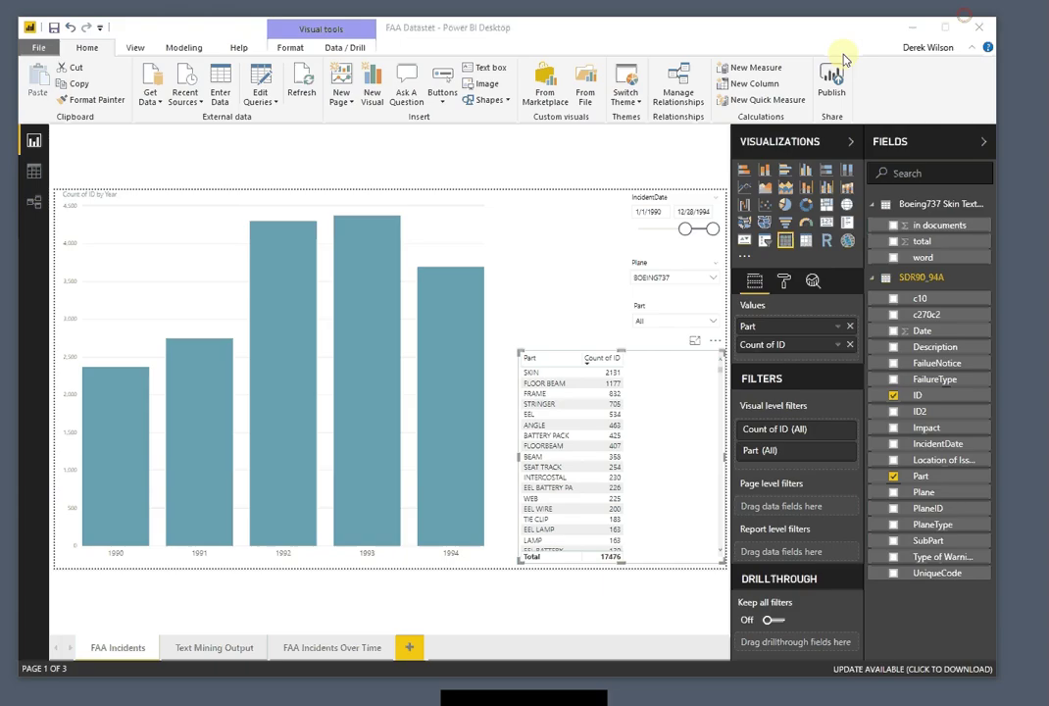
pyautogui.click(34, 171)
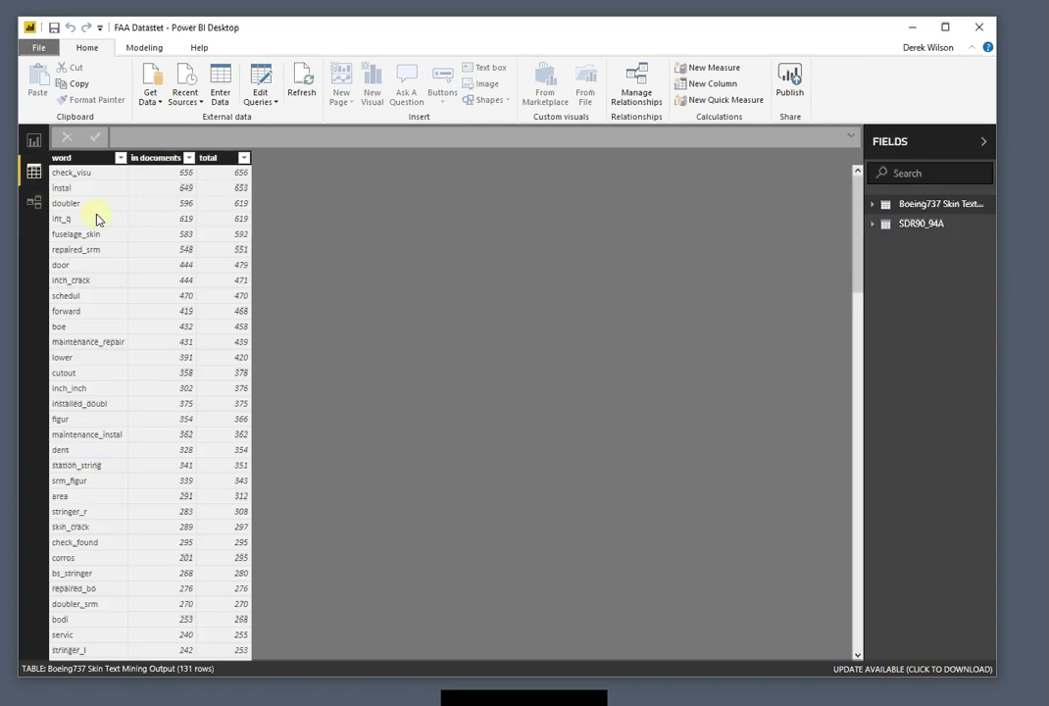
pyautogui.click(919, 225)
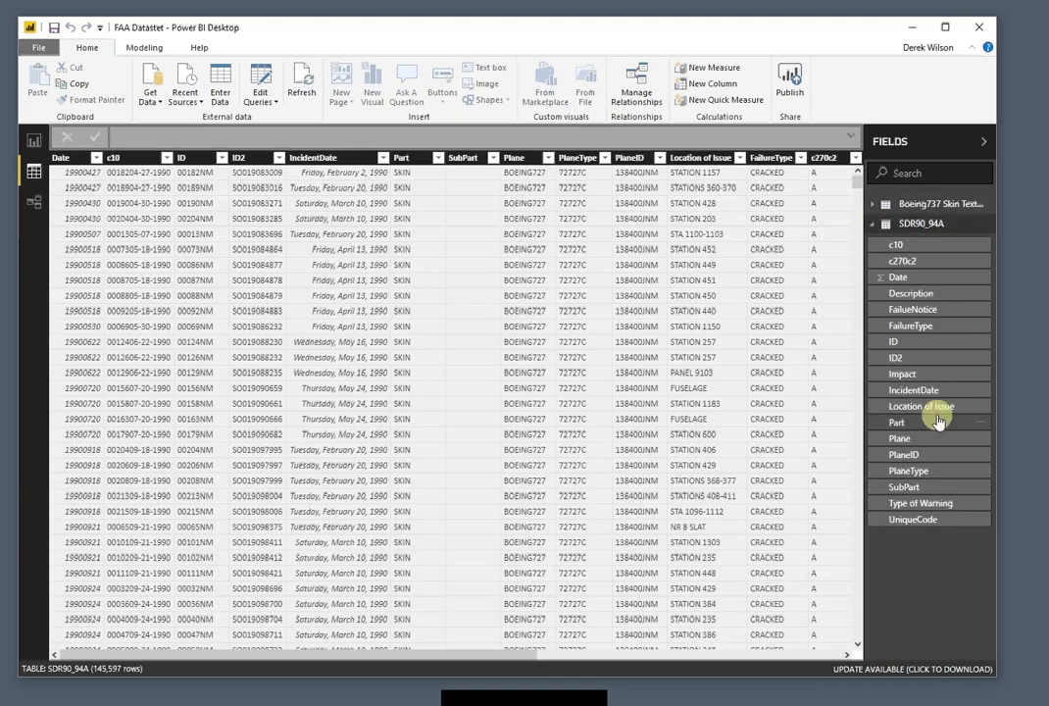
pyautogui.click(35, 141)
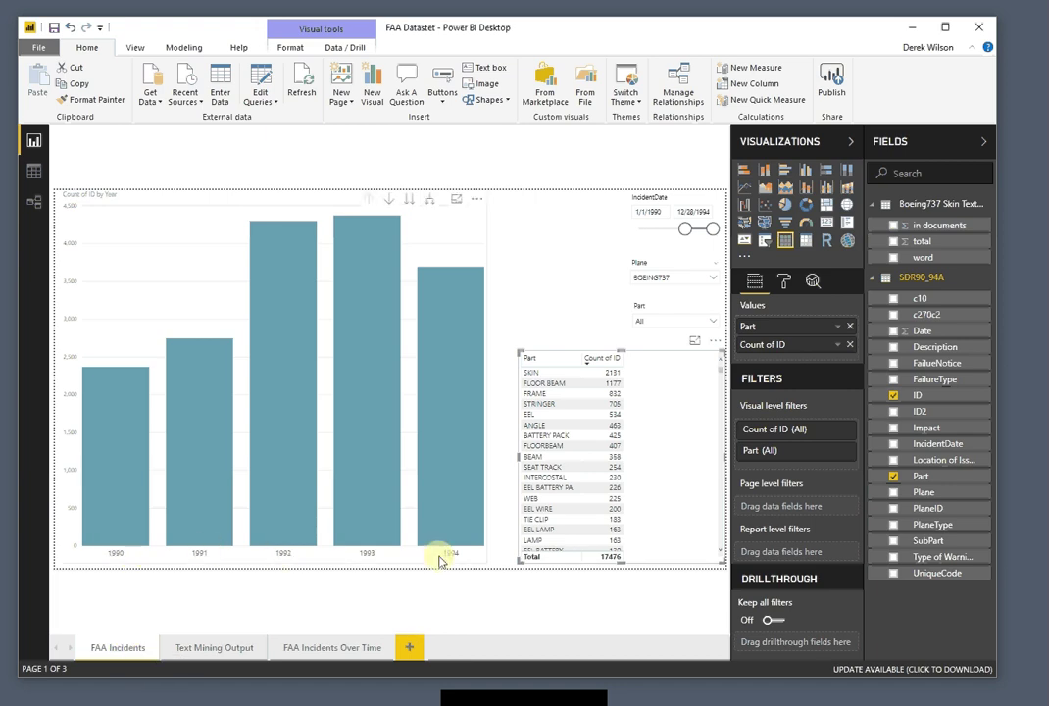
pyautogui.moveTo(385, 324)
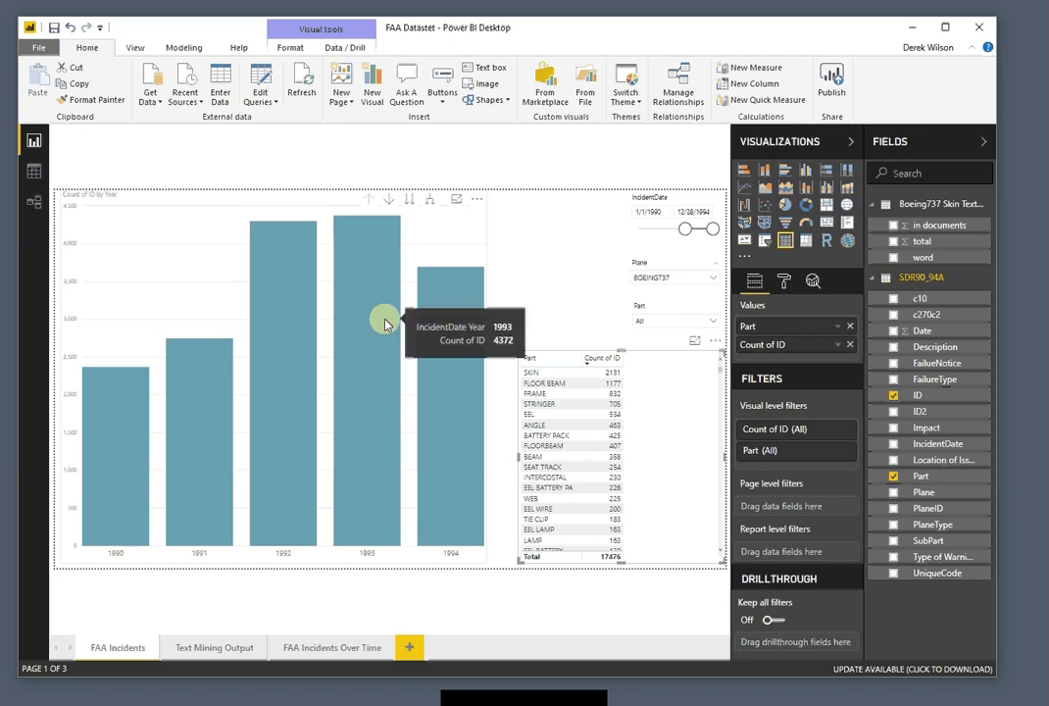
pyautogui.click(410, 206)
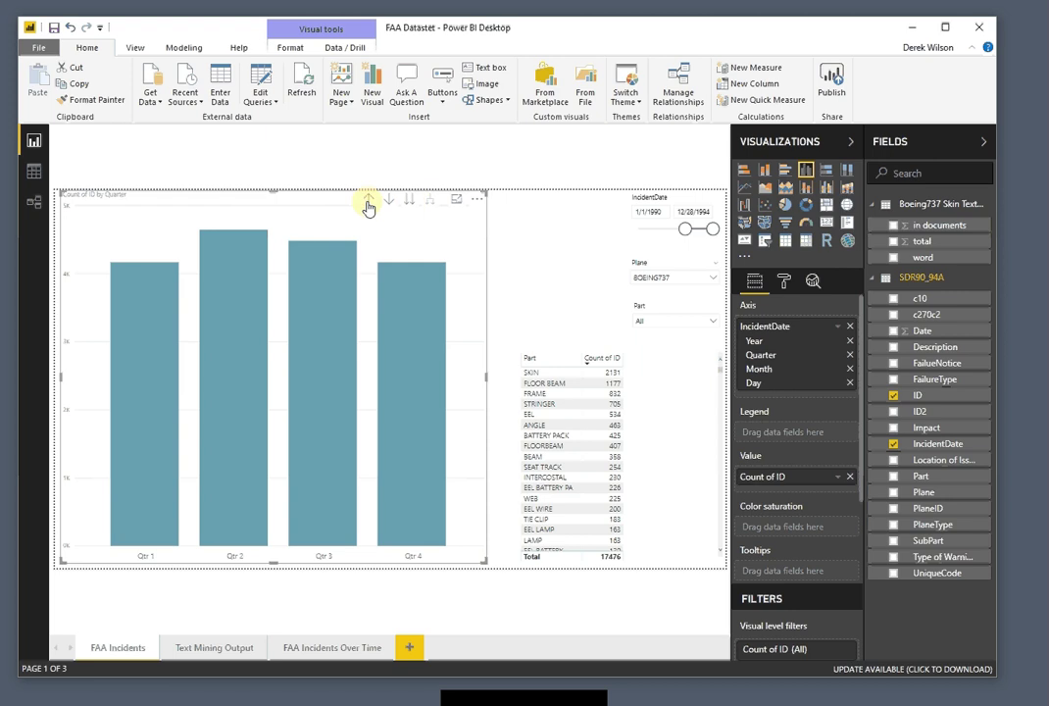
pyautogui.click(430, 201)
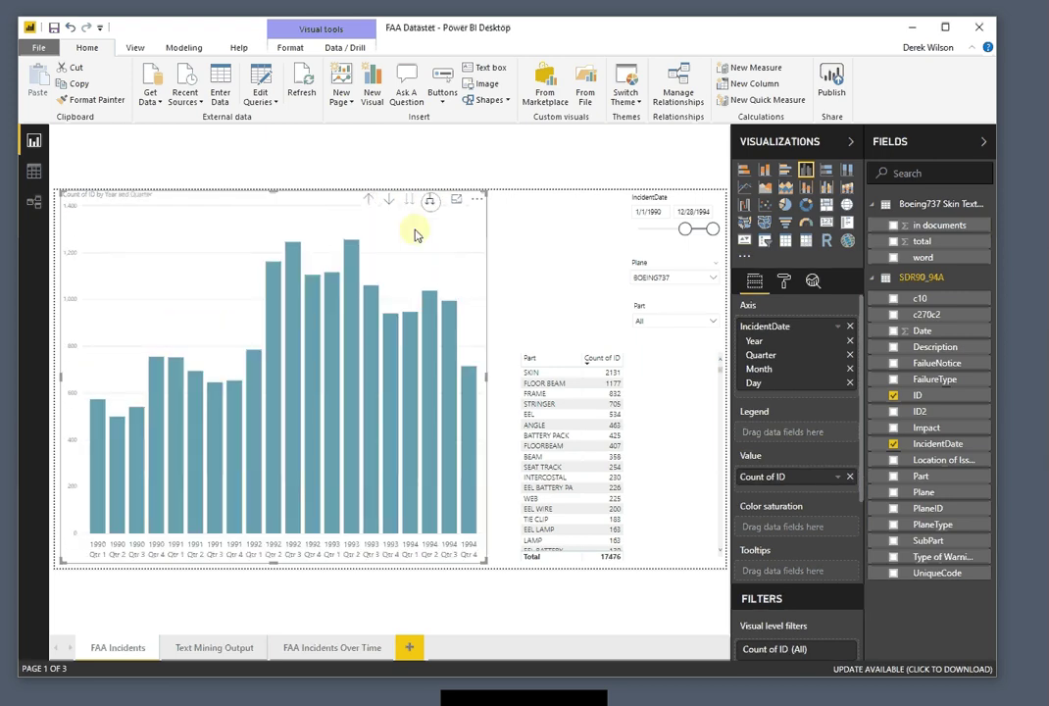
pyautogui.click(368, 203)
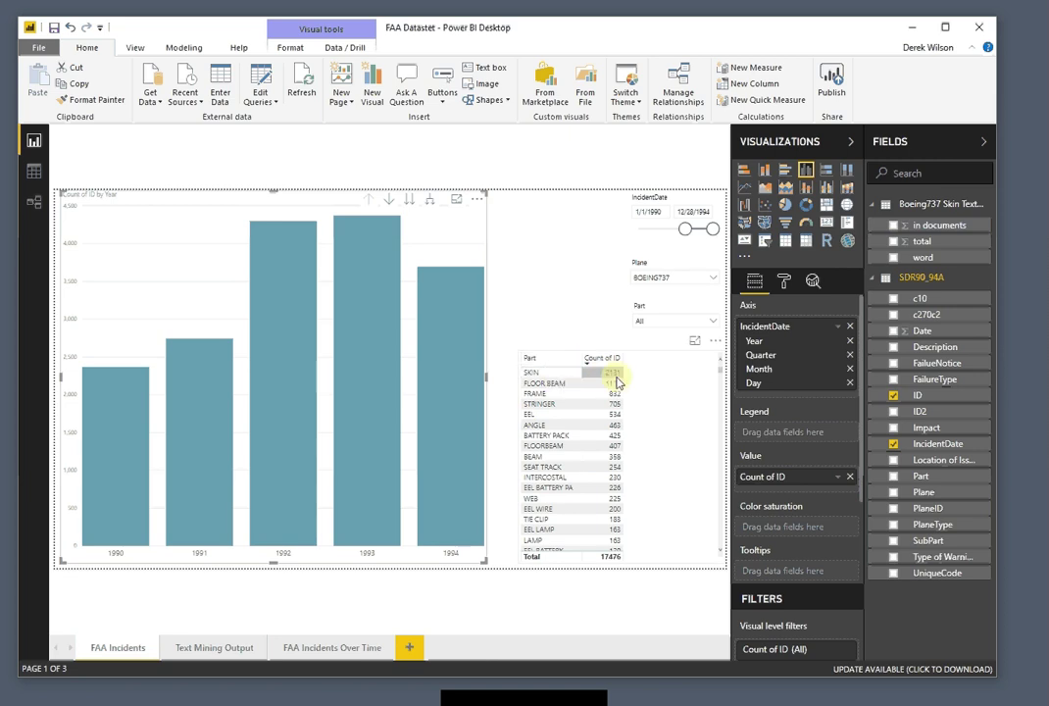
# Step: Go to the Text Mining Output page with the SKIN word-frequency table
pyautogui.click(208, 649)
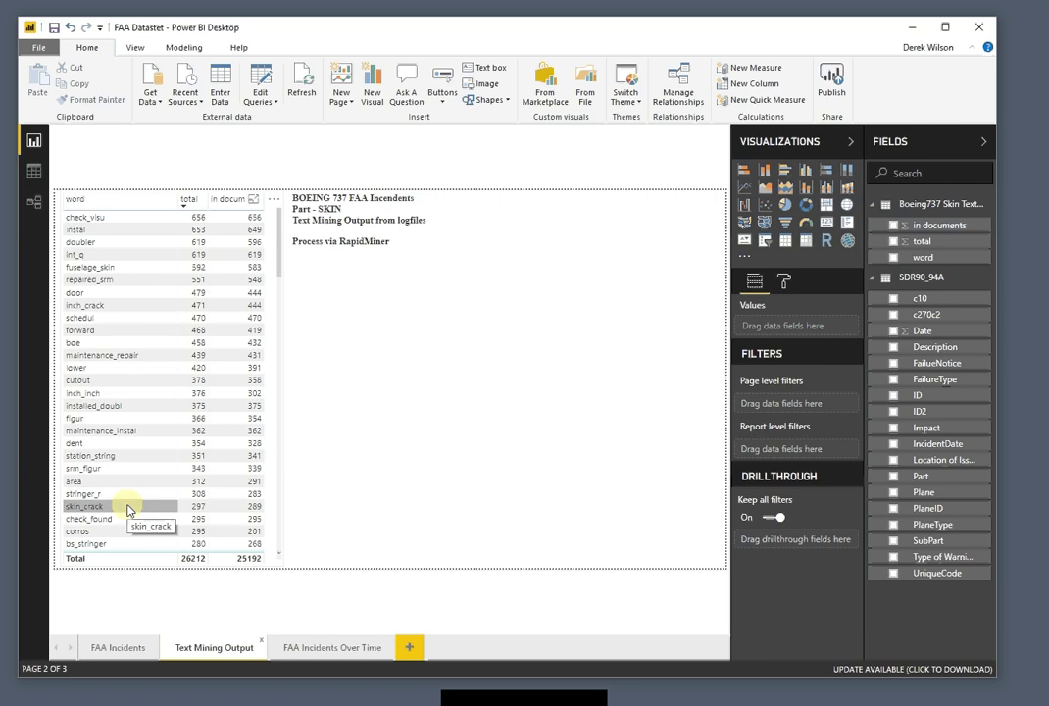
pyautogui.click(123, 649)
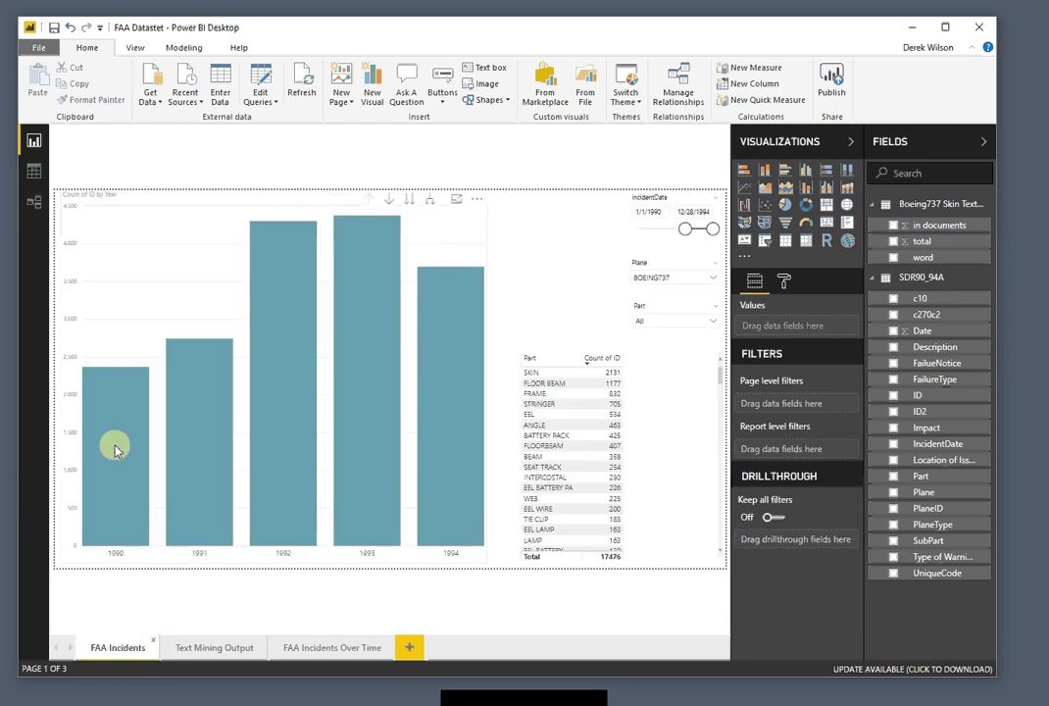
pyautogui.click(226, 647)
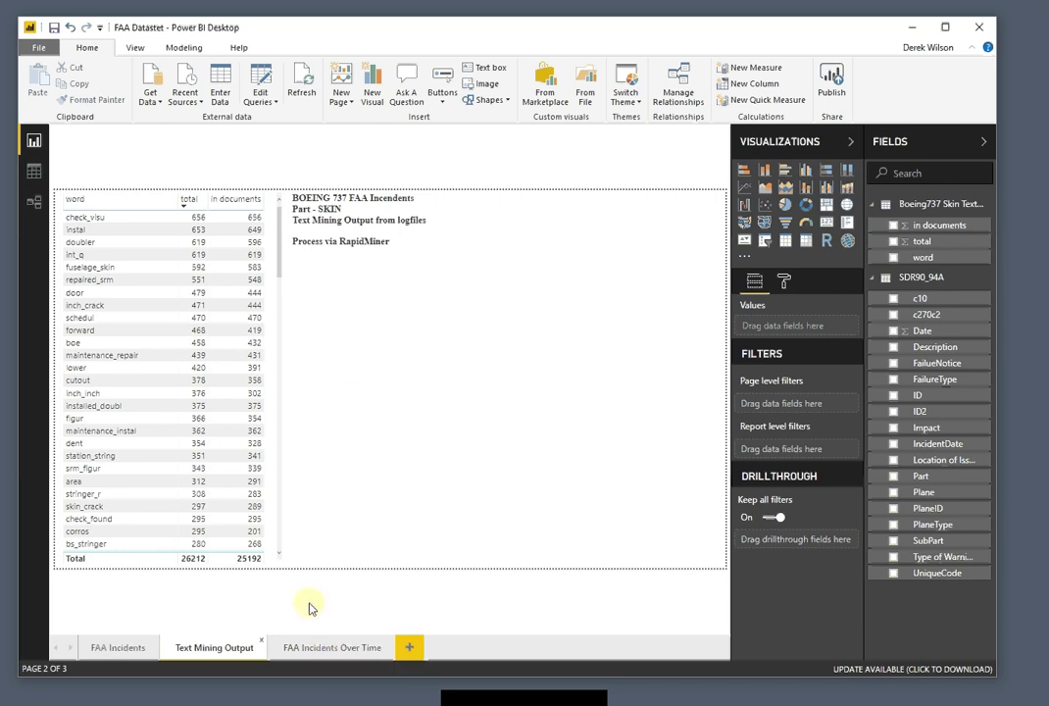
# Step: On the FAA Incidents Over Time page, filter the Plane slicer to BOEING737
pyautogui.click(329, 646)
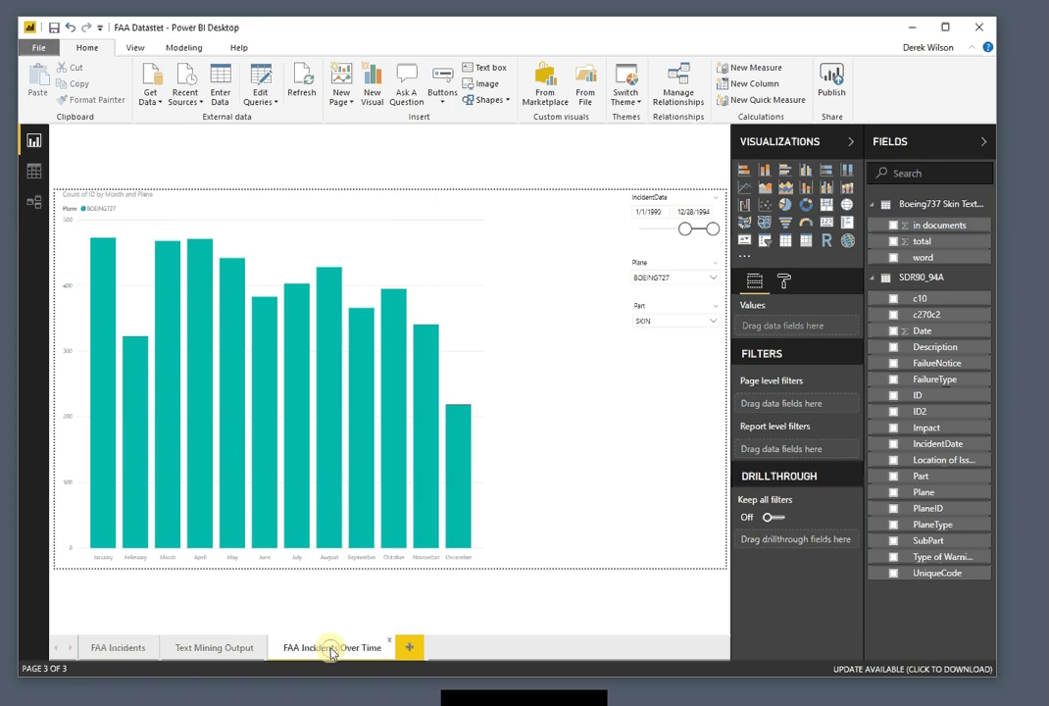
pyautogui.click(689, 280)
pyautogui.click(638, 336)
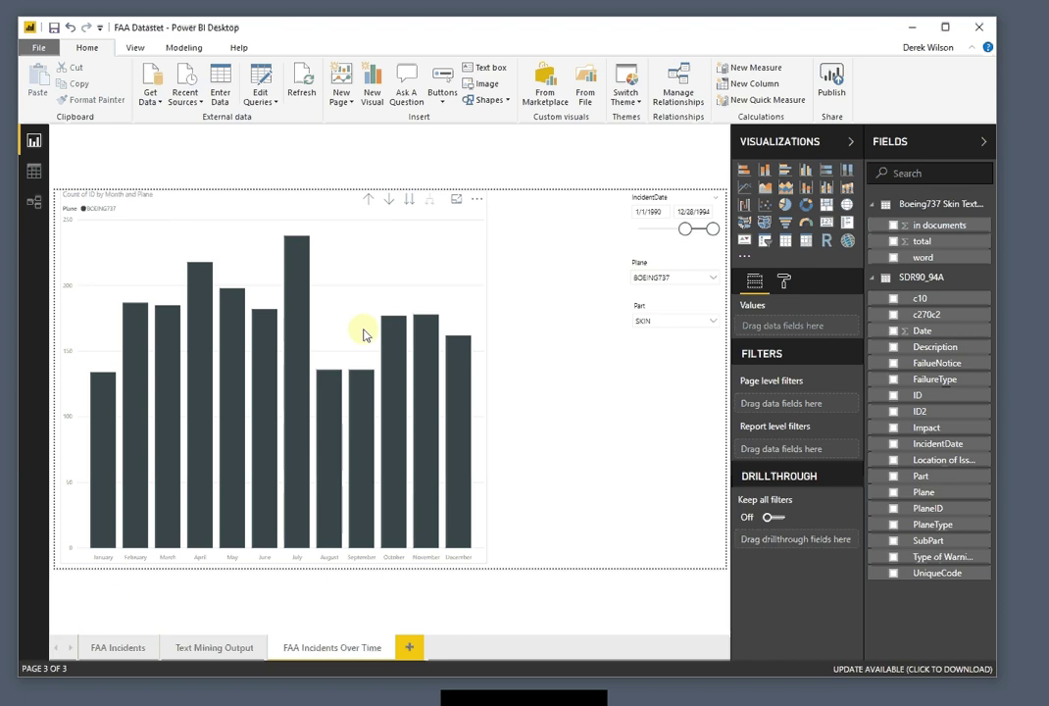
# Step: Drill the chart up to years, then expand it down to year, quarter and month
pyautogui.click(371, 204)
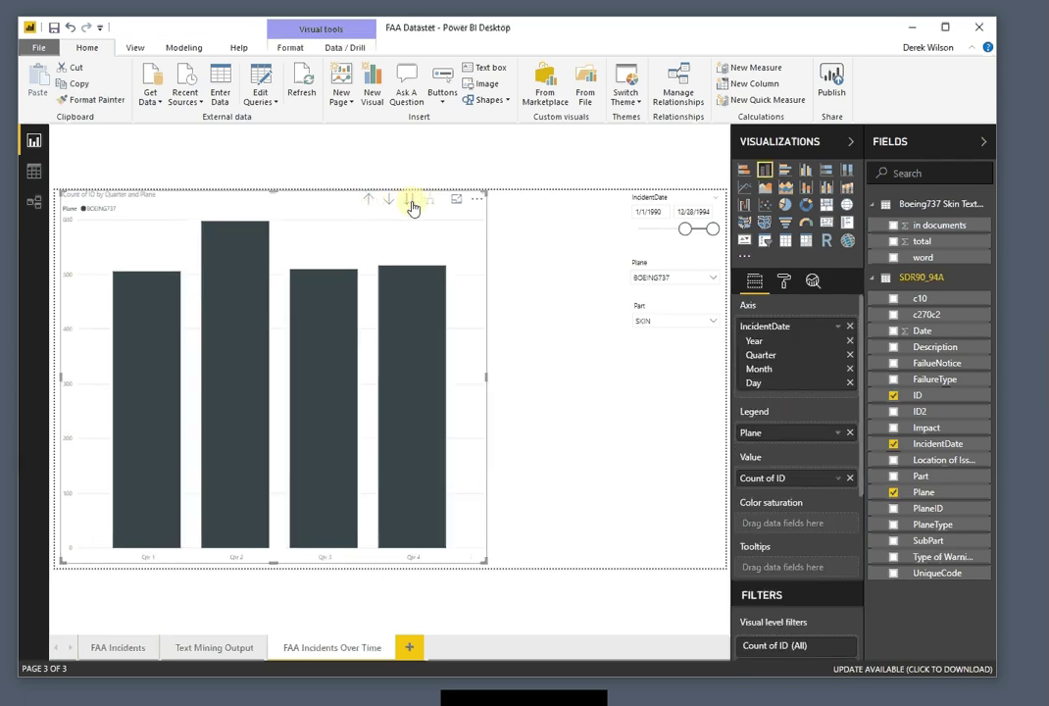
pyautogui.click(368, 200)
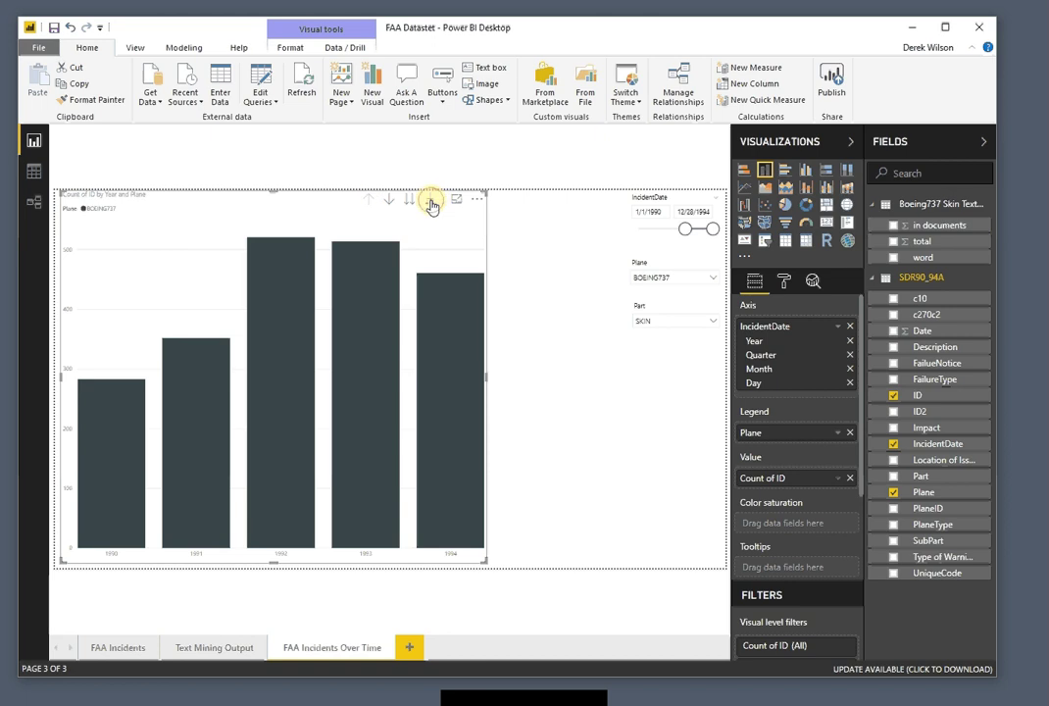
pyautogui.click(430, 202)
pyautogui.click(431, 202)
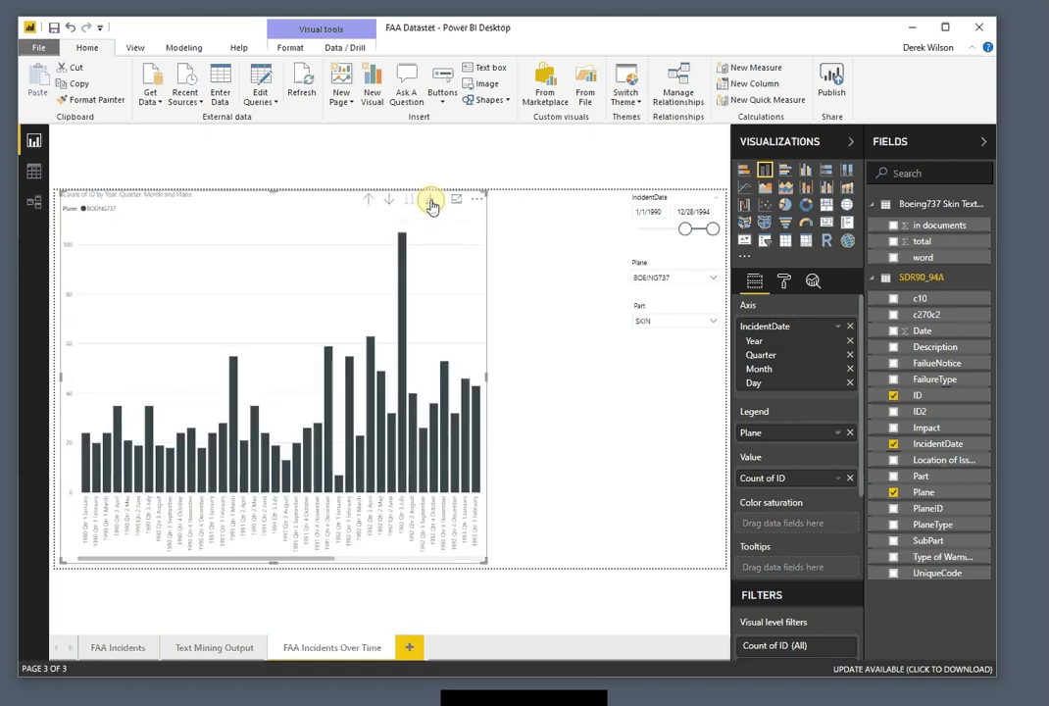
pyautogui.click(430, 202)
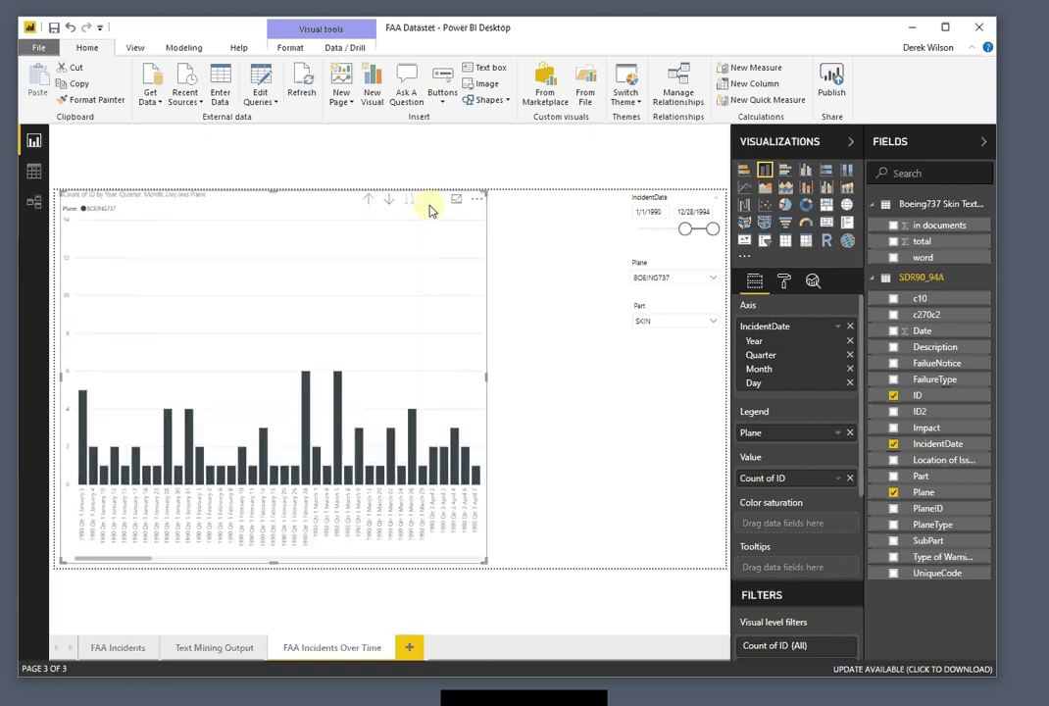
pyautogui.click(367, 200)
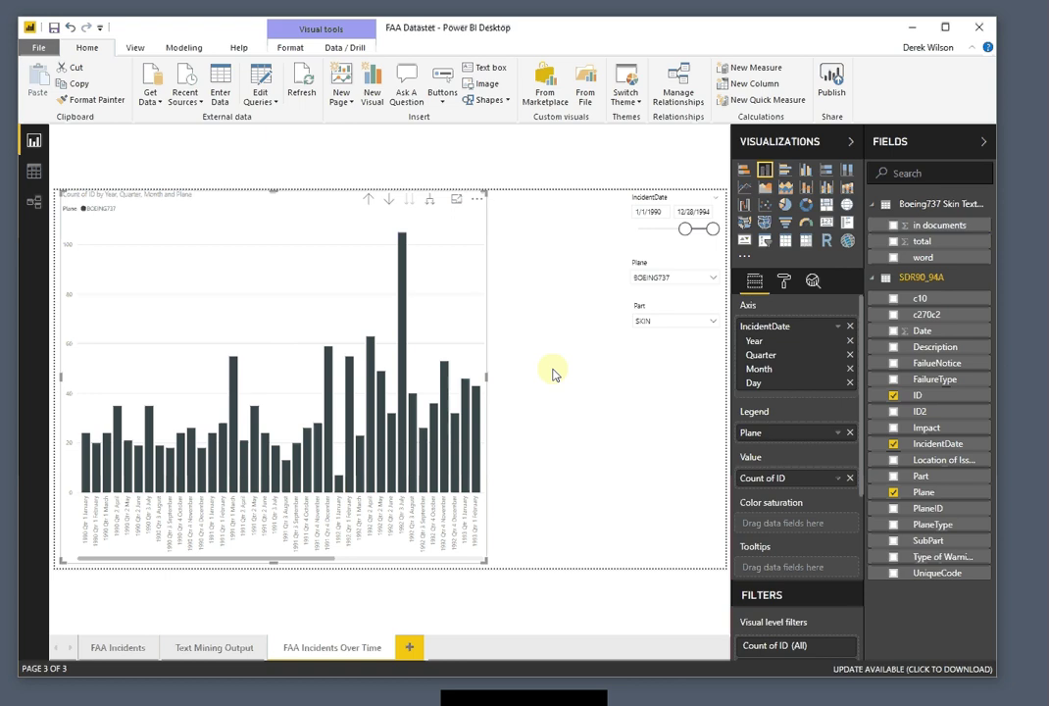
# Step: Add a constant line to the incidents chart from the Analytics pane
pyautogui.click(783, 282)
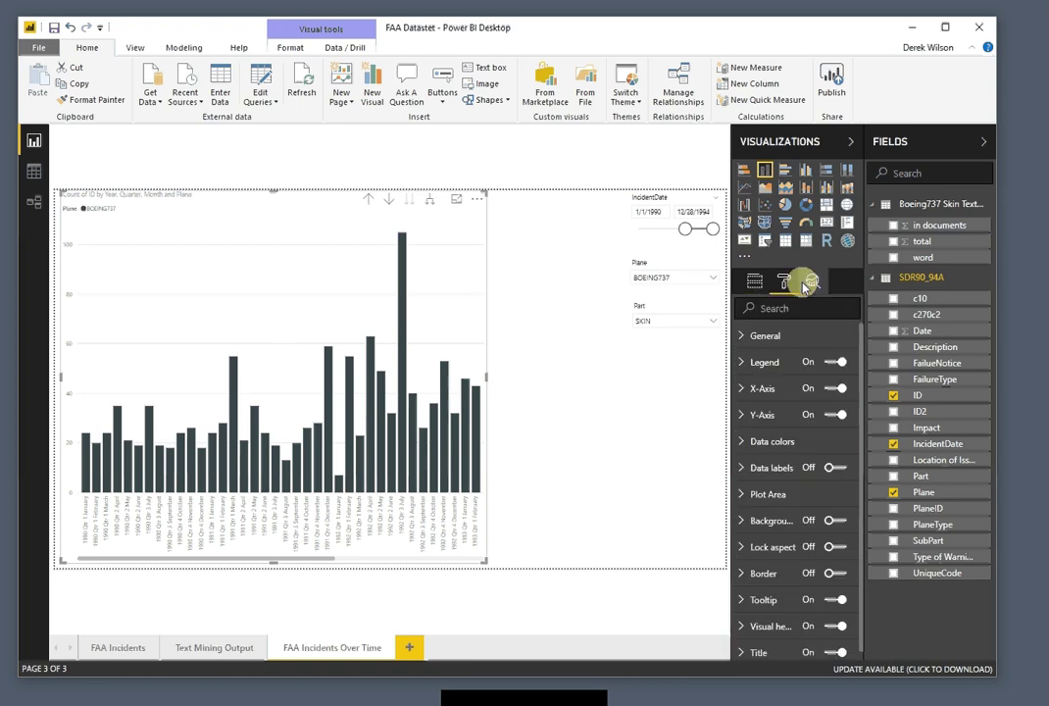
pyautogui.click(810, 283)
pyautogui.click(747, 336)
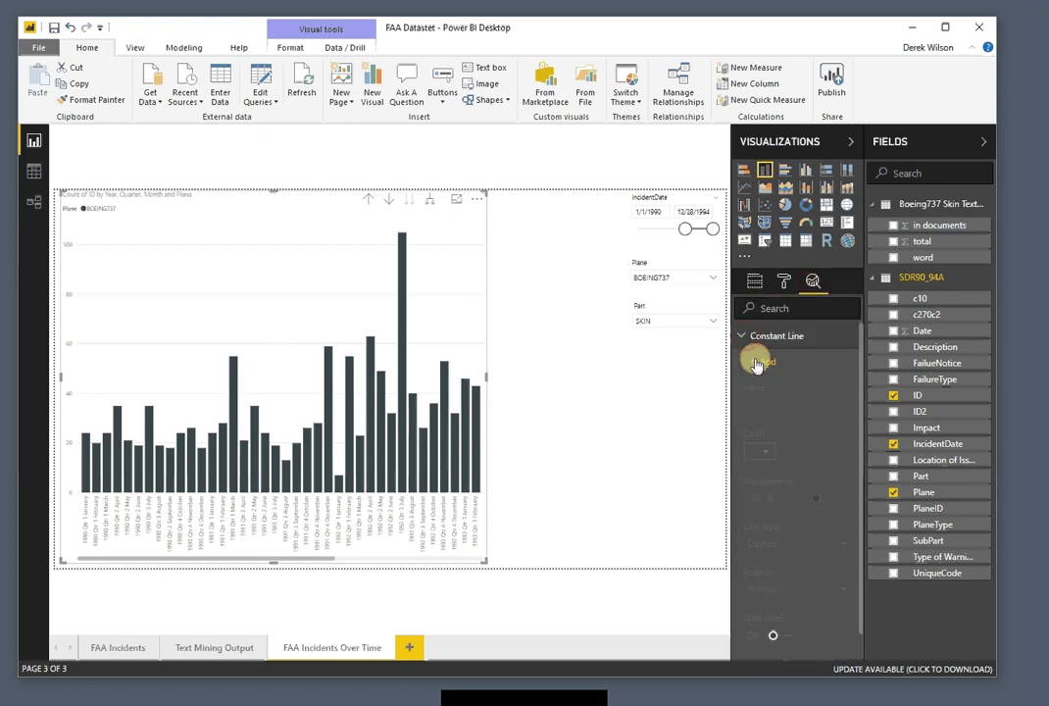
pyautogui.click(755, 362)
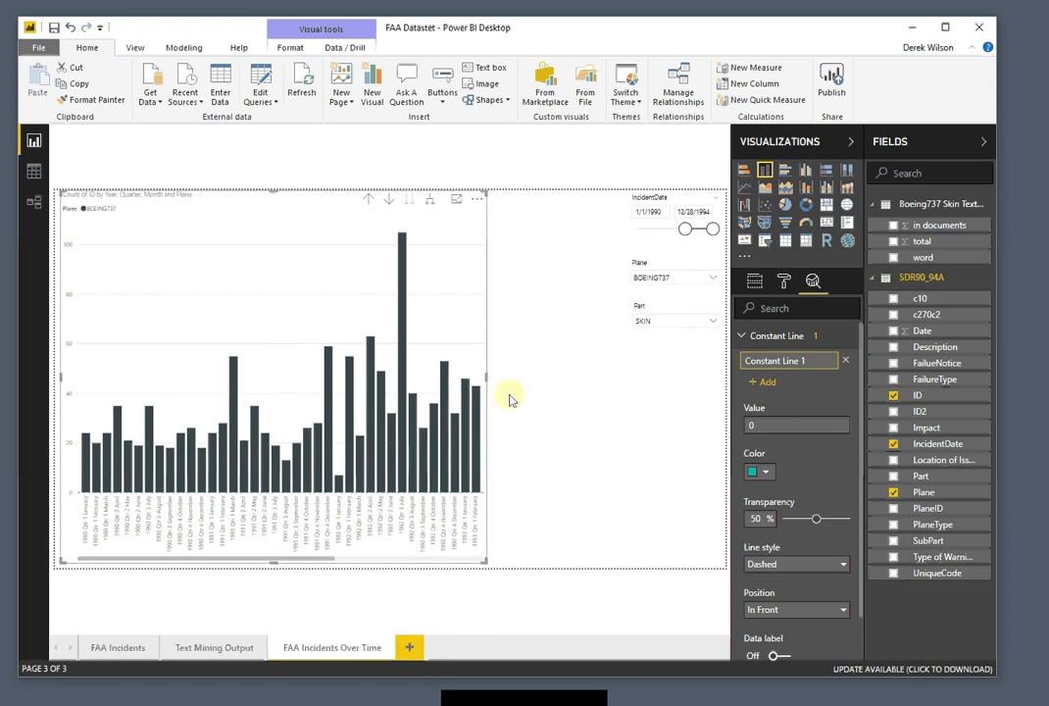
pyautogui.click(744, 336)
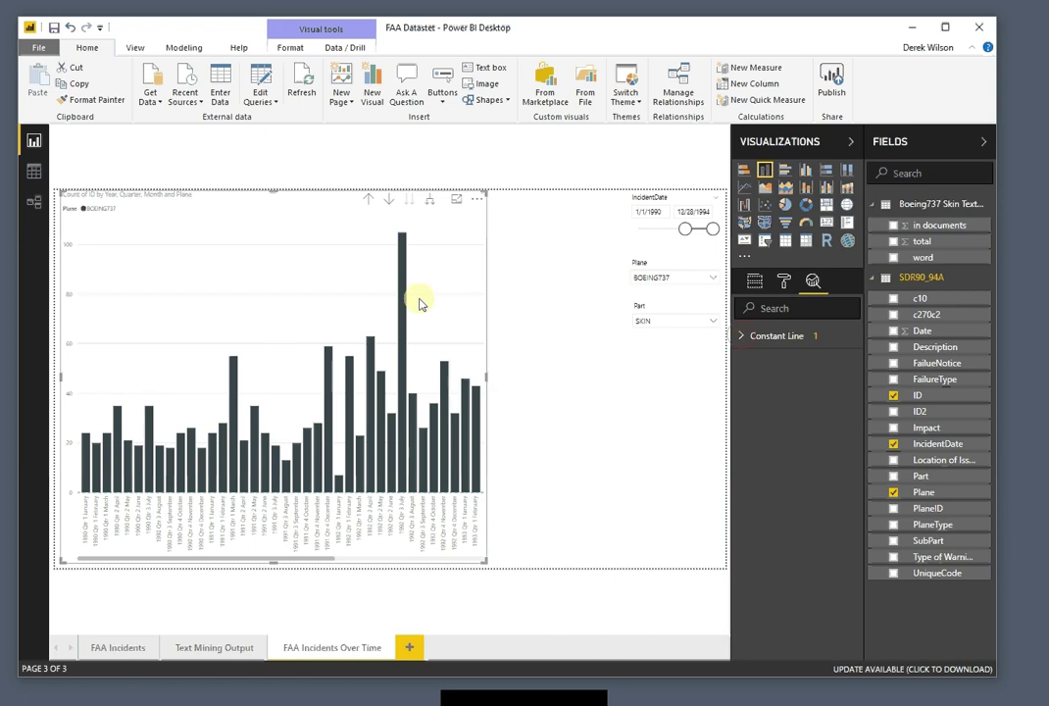
# Step: Switch the visual to a line chart and add an average line on Count of ID
pyautogui.click(744, 186)
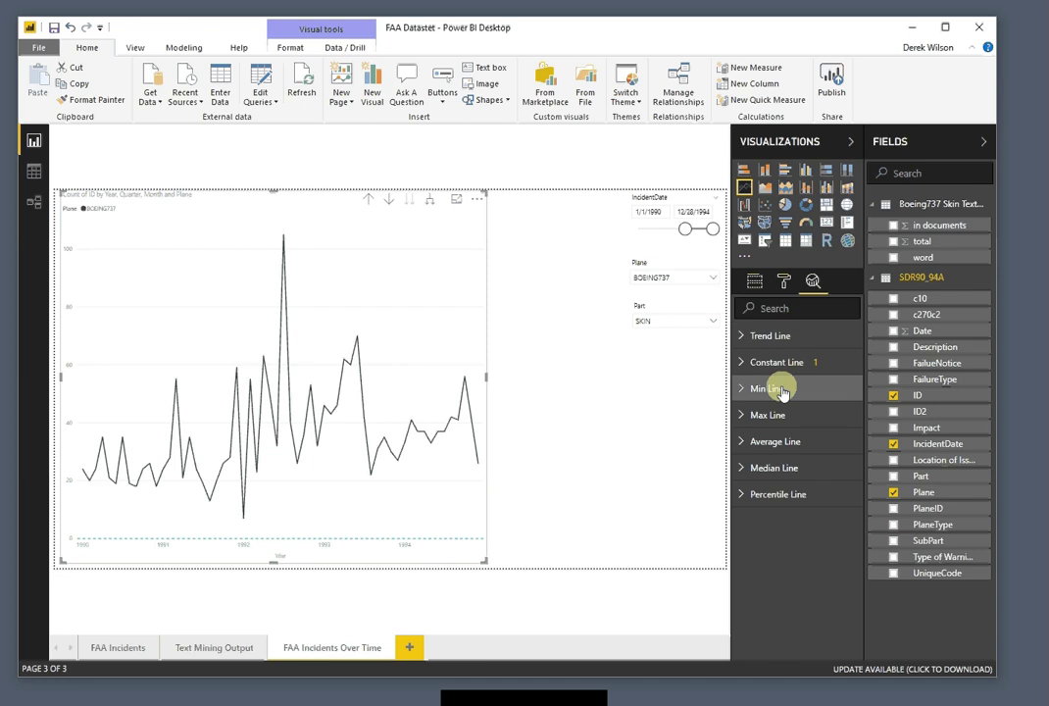
pyautogui.click(742, 443)
pyautogui.click(756, 474)
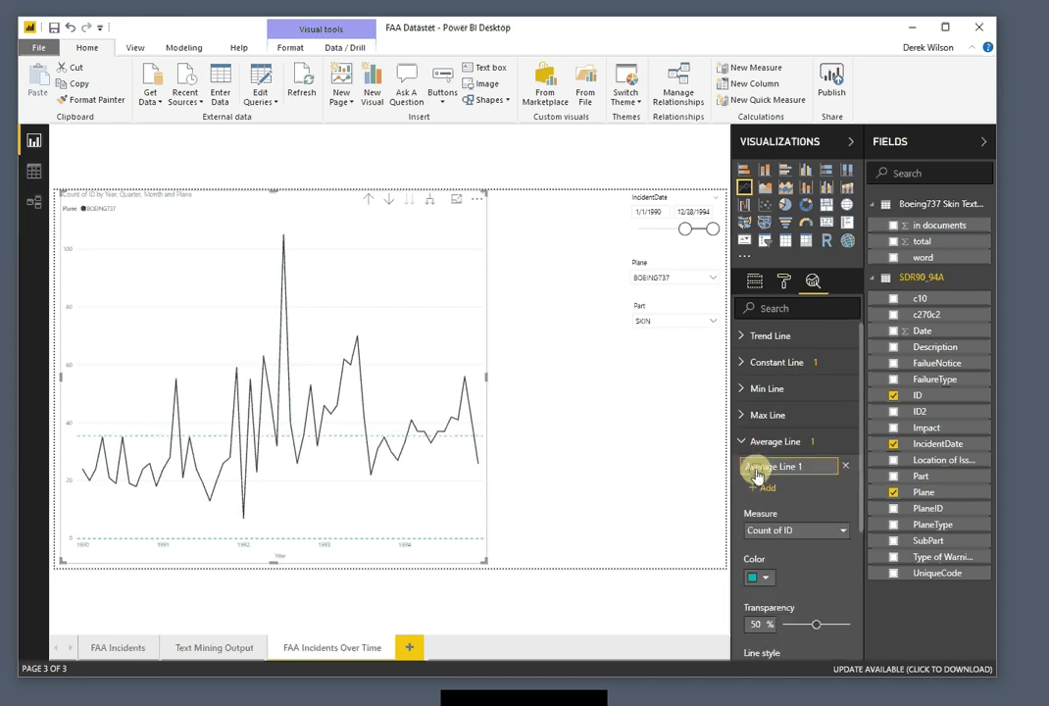
pyautogui.click(789, 531)
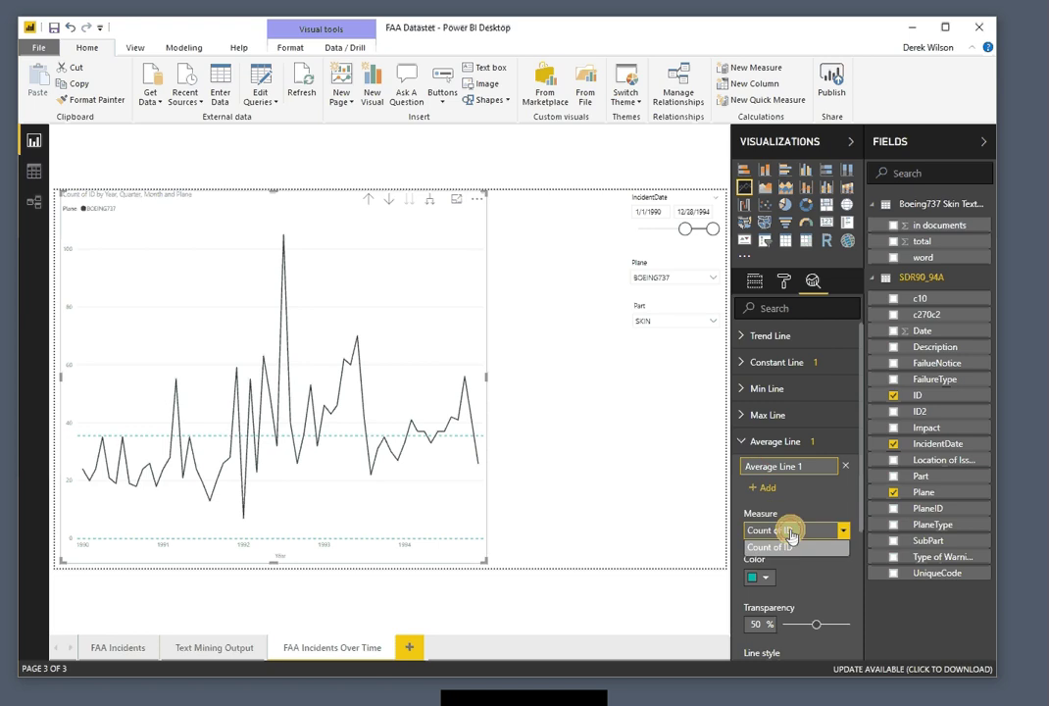
pyautogui.click(789, 547)
pyautogui.scroll(-4, 796, 551)
pyautogui.scroll(3, 793, 517)
# Step: Rename the average line to 'Avg Incidents' and add a second average line
pyautogui.click(766, 412)
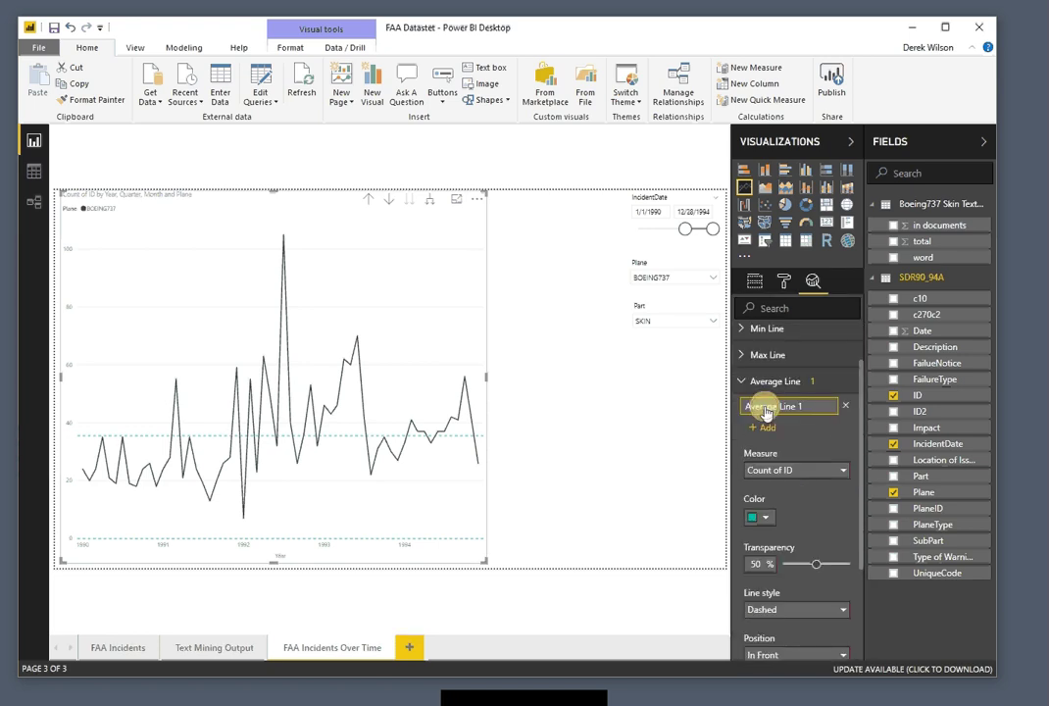
pyautogui.moveTo(742, 406); pyautogui.dragTo(801, 407)
pyautogui.write('Avg ')
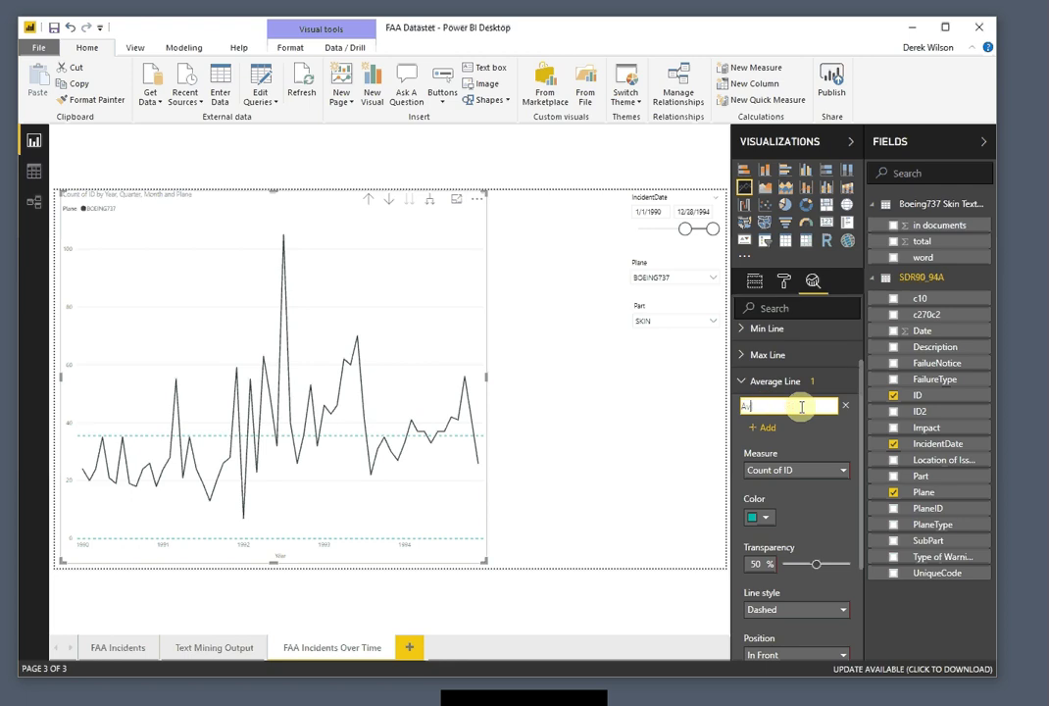
pyautogui.write('Incidents')
pyautogui.click(762, 428)
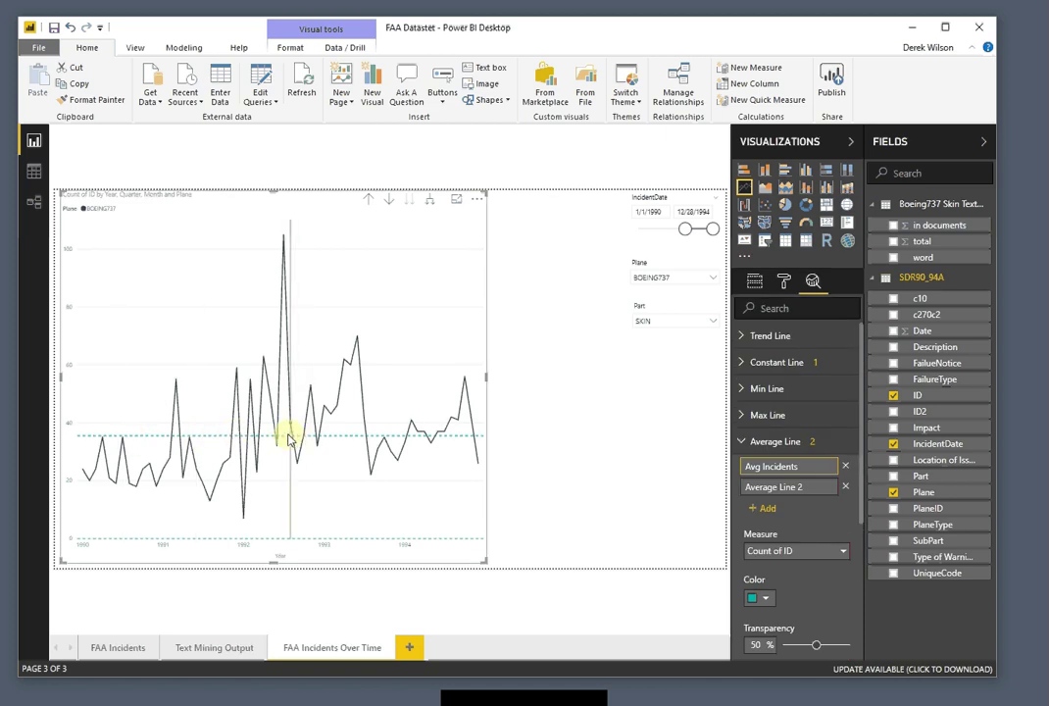
pyautogui.moveTo(284, 240)
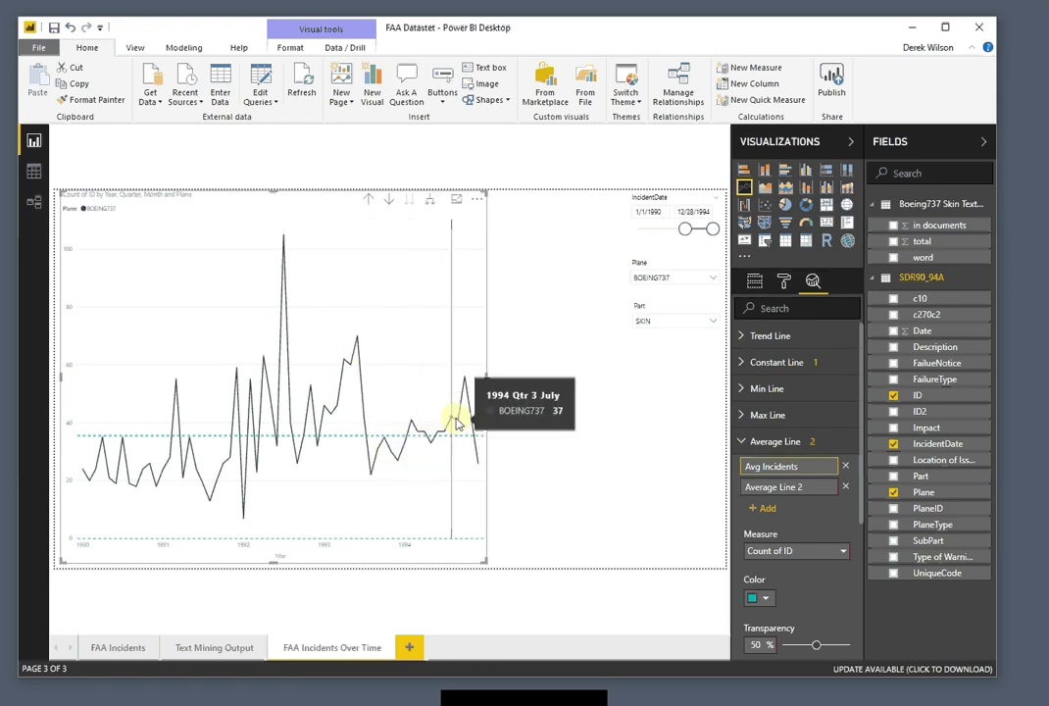
pyautogui.click(203, 651)
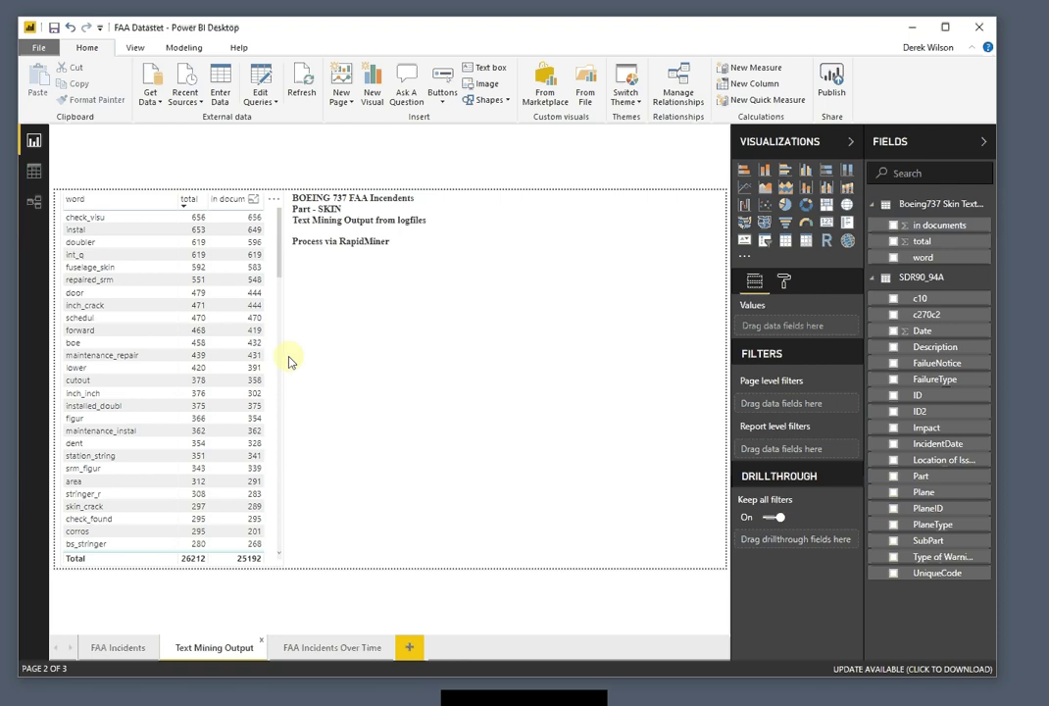
pyautogui.click(315, 651)
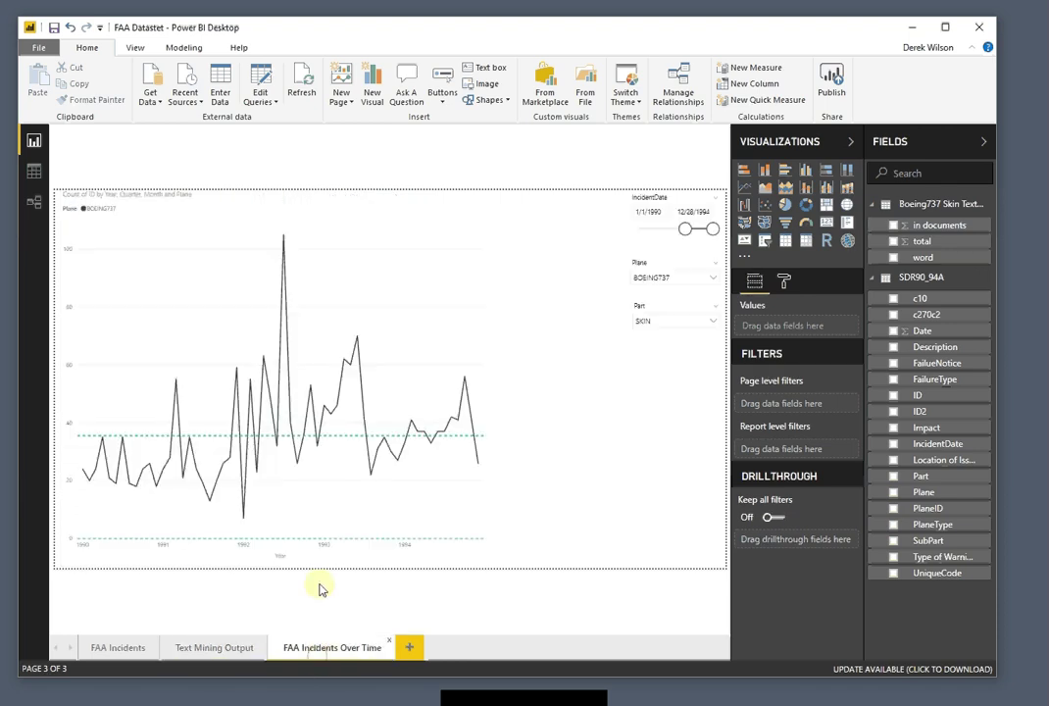